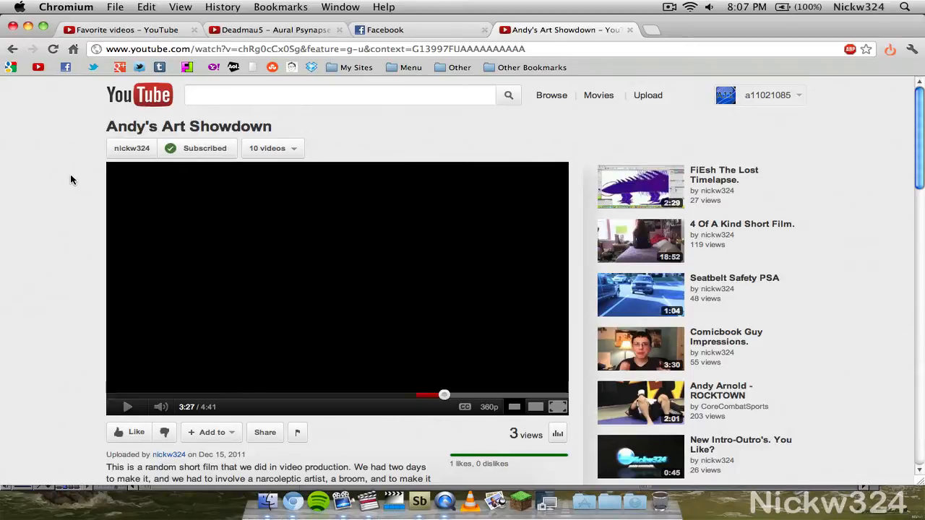
Step: Switch to Final Cut Pro, play through the clips in Sequence 1 and glance at Sequence 2
click(374, 512)
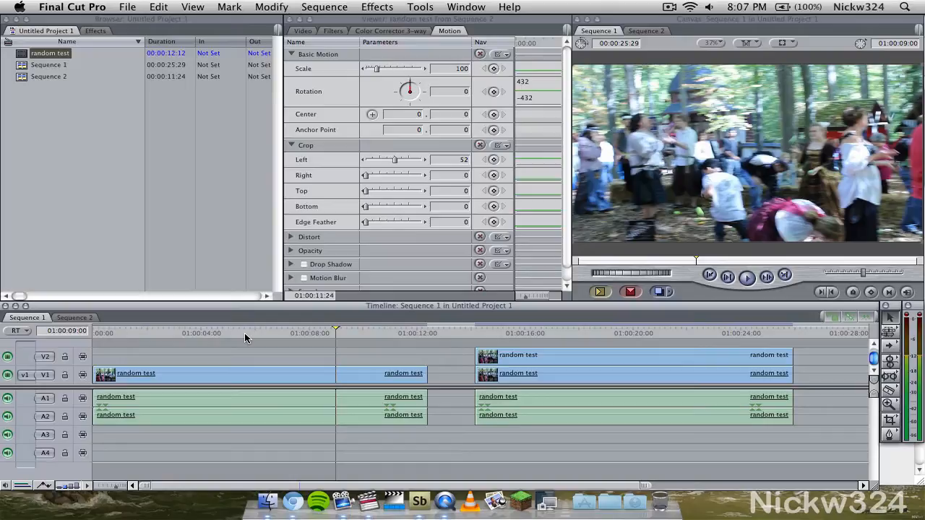
key(XF86AudioMute)
key(space)
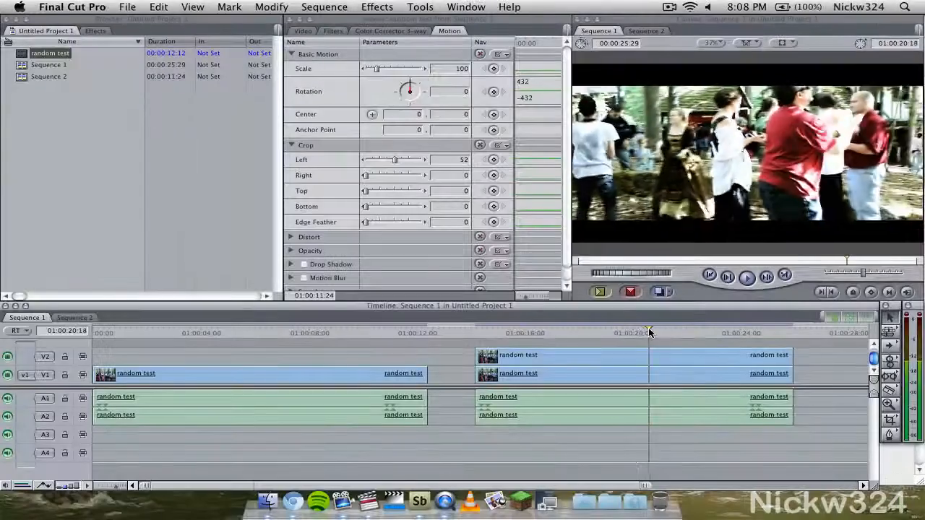
drag(651, 332, 449, 331)
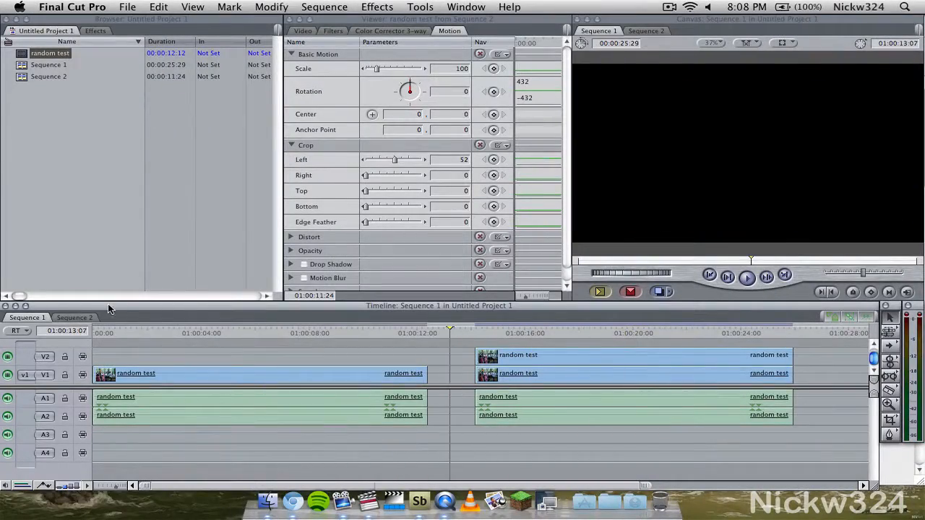
click(61, 318)
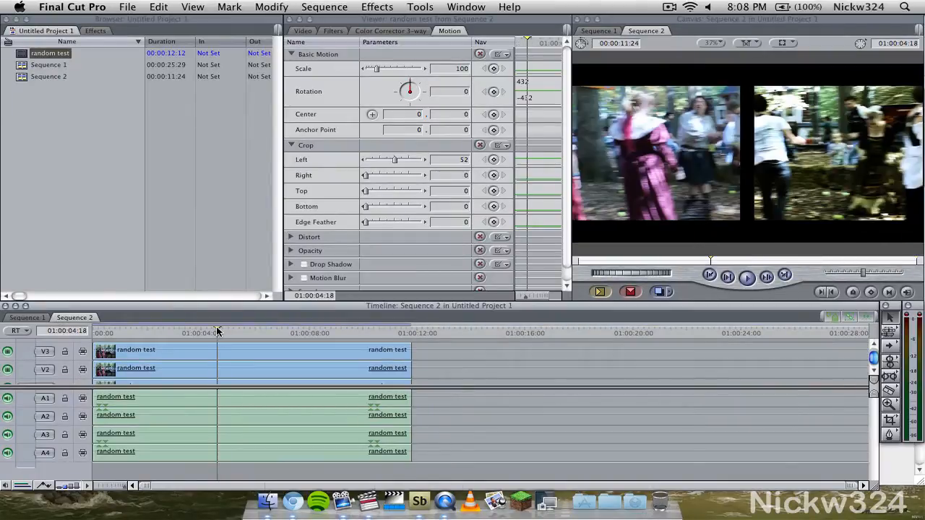
click(32, 316)
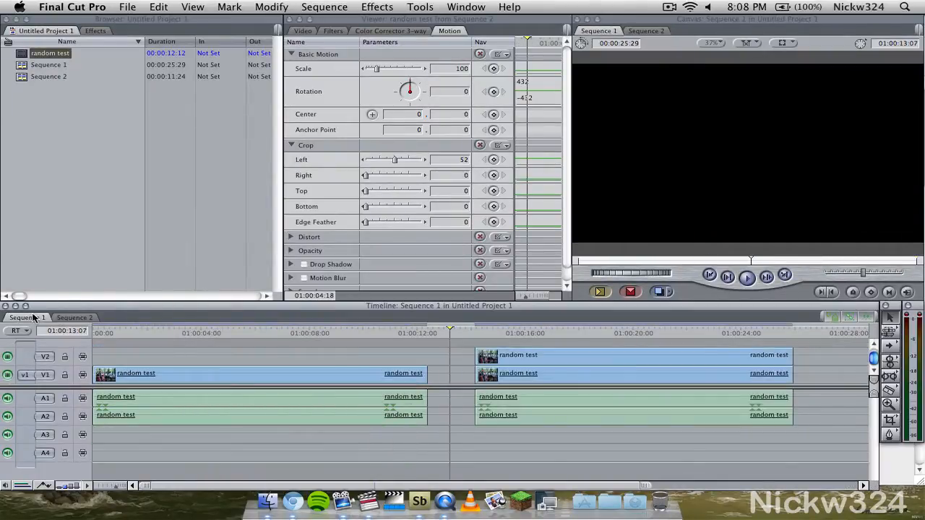
Step: Apply the Color Corrector 3-way video filter to the first random test clip in Sequence 1
click(384, 354)
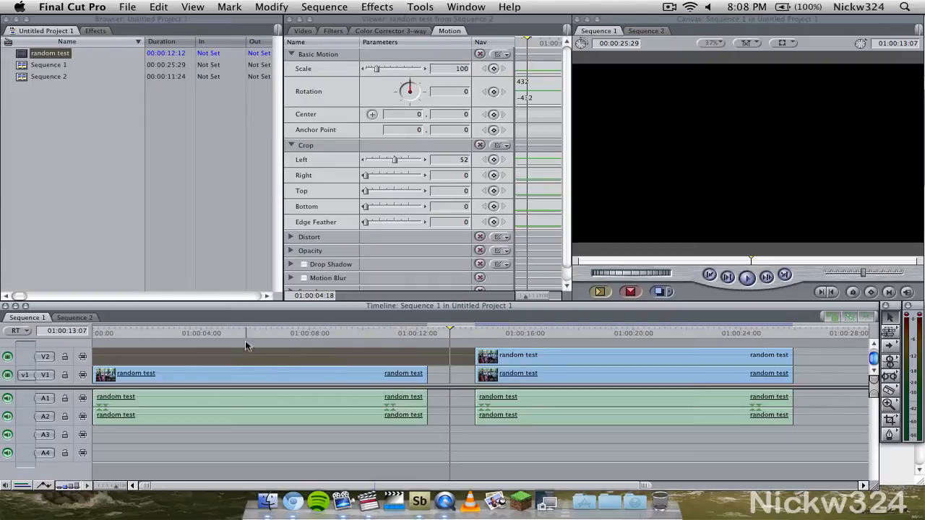
mouse_move(245, 332)
mouse_down()
mouse_move(236, 333)
mouse_move(255, 333)
mouse_move(235, 332)
mouse_move(253, 332)
mouse_up()
click(225, 375)
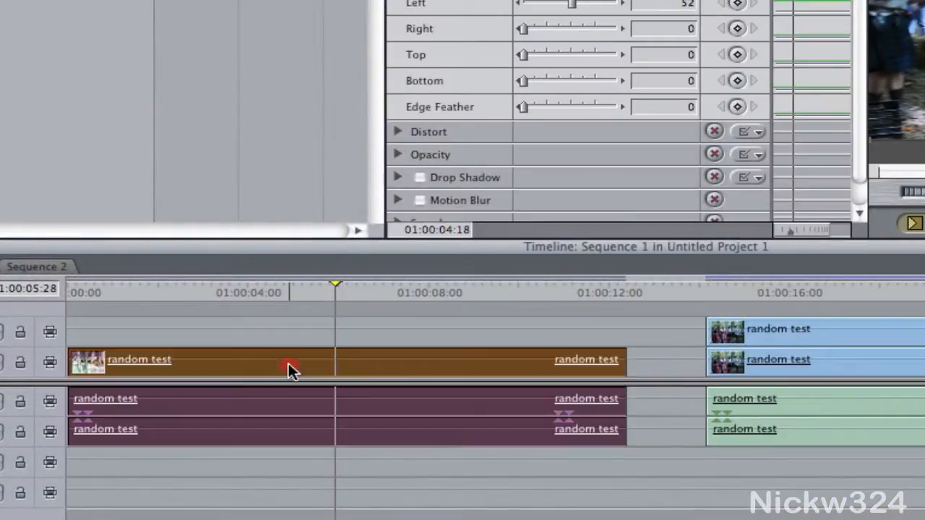
double_click(289, 363)
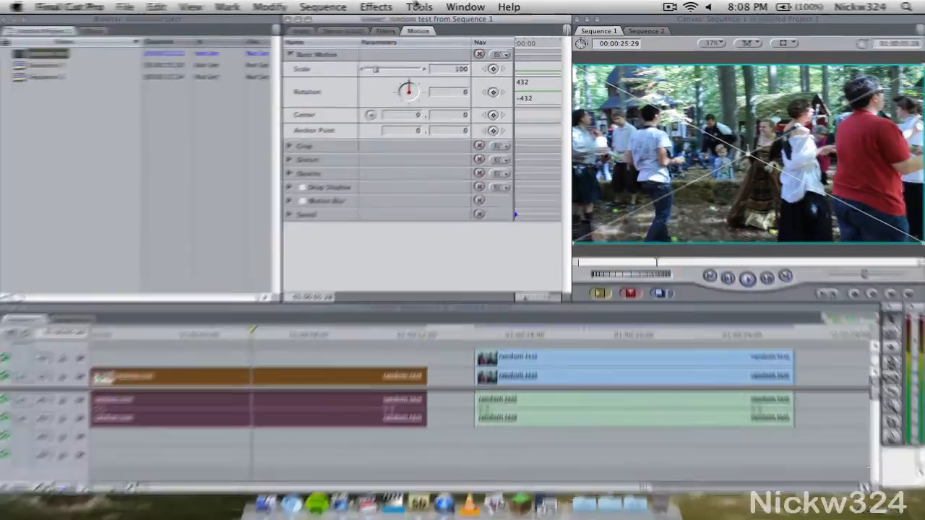
click(363, 7)
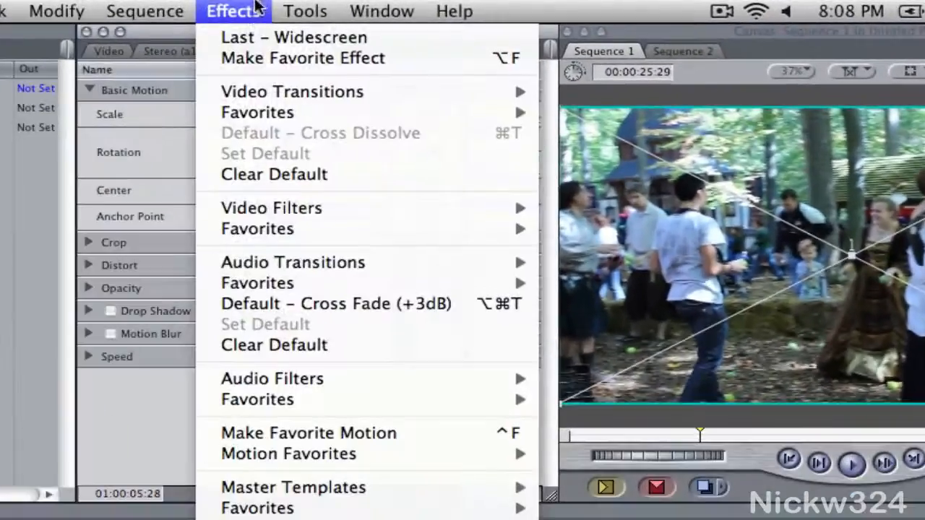
mouse_move(275, 207)
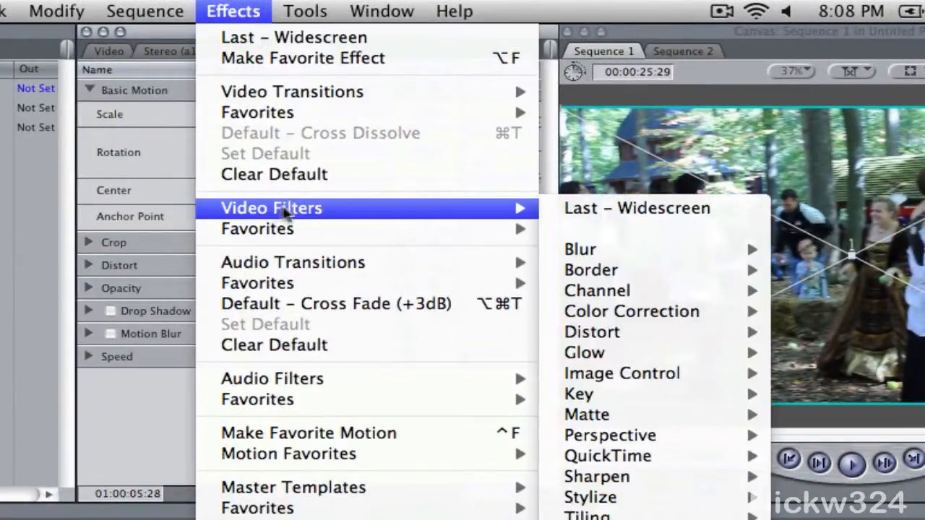
mouse_move(639, 312)
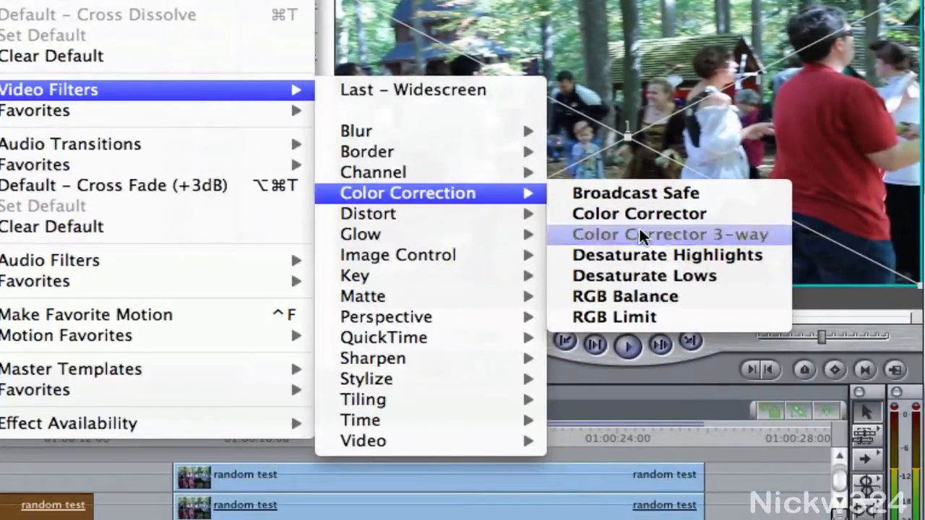
click(701, 268)
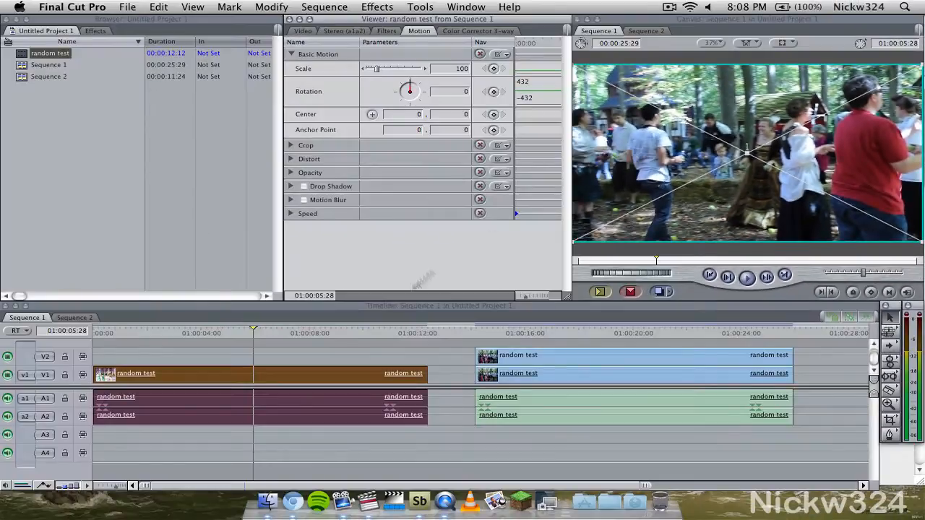
Step: Compare with the graded second clip and add the Widescreen matte filter to the first random test clip
click(571, 333)
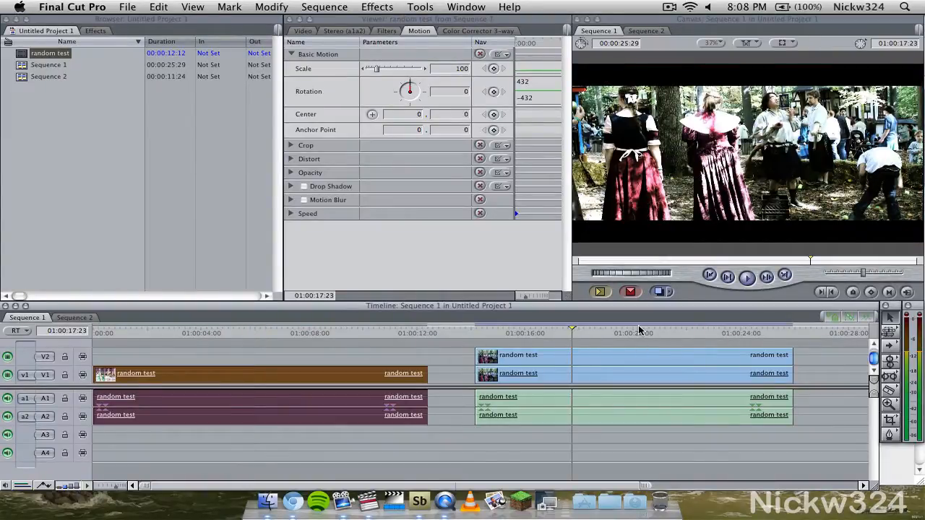
click(275, 331)
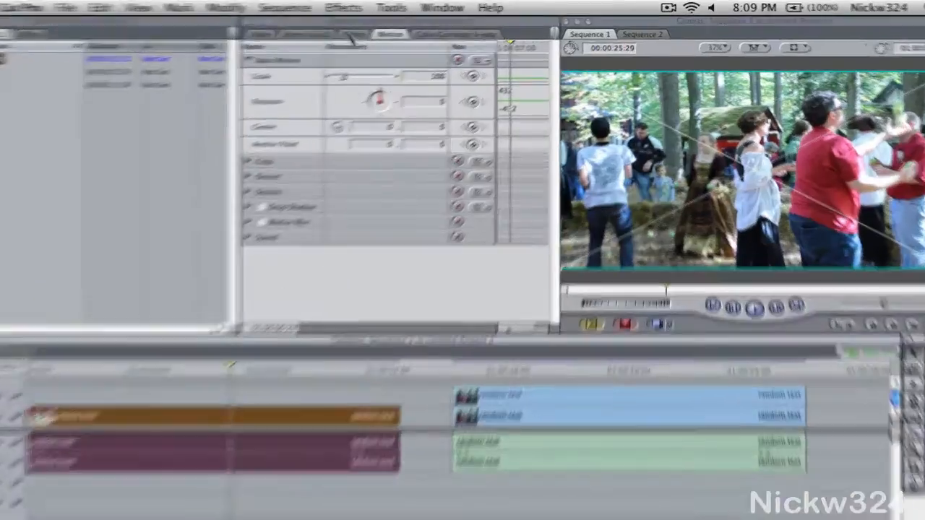
click(345, 7)
mouse_move(372, 142)
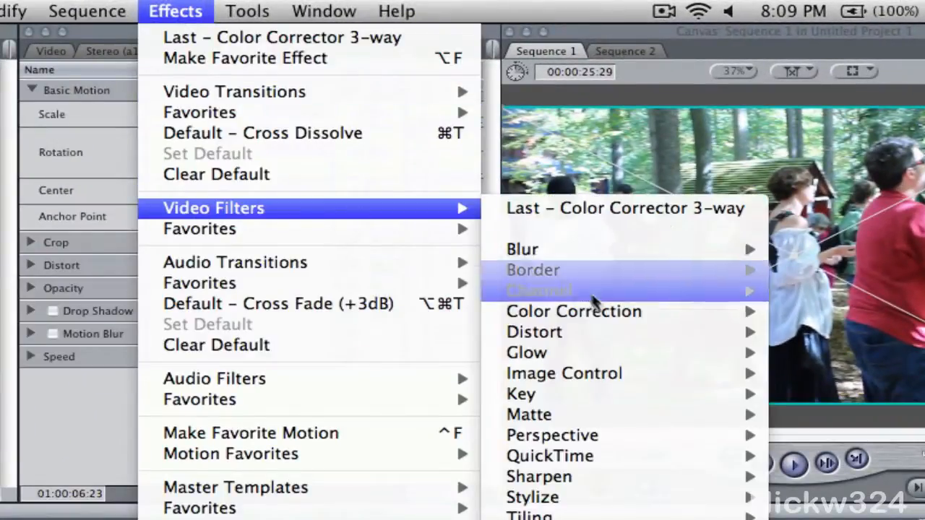
mouse_move(588, 413)
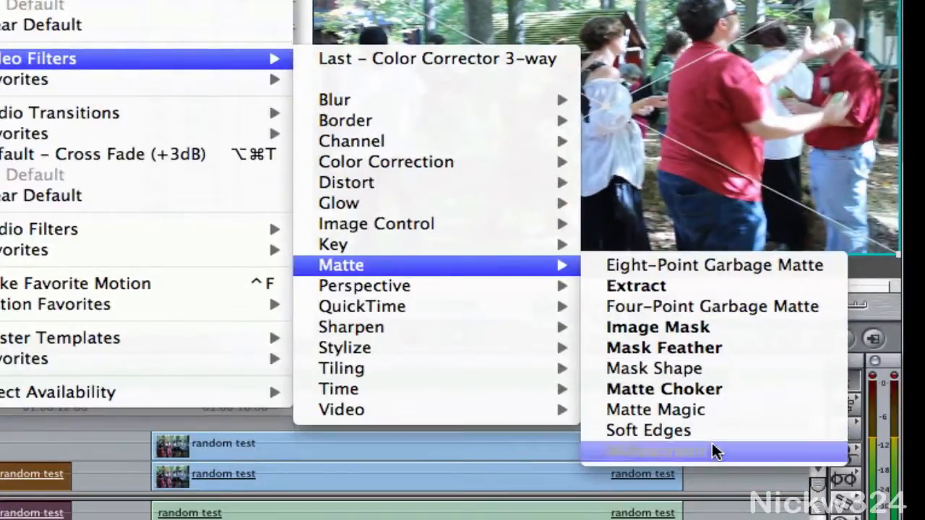
click(715, 452)
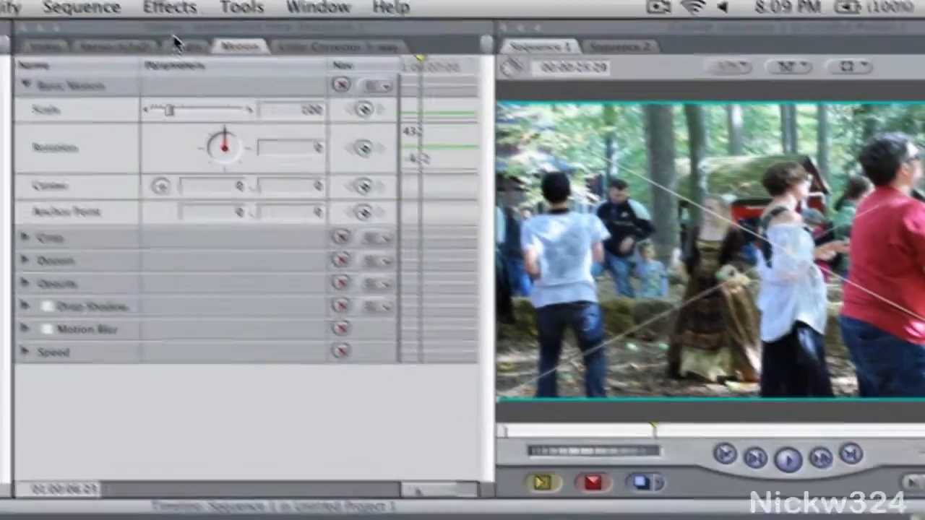
Step: Set the first clip's Widescreen filter type to 2.35 : 1
click(186, 52)
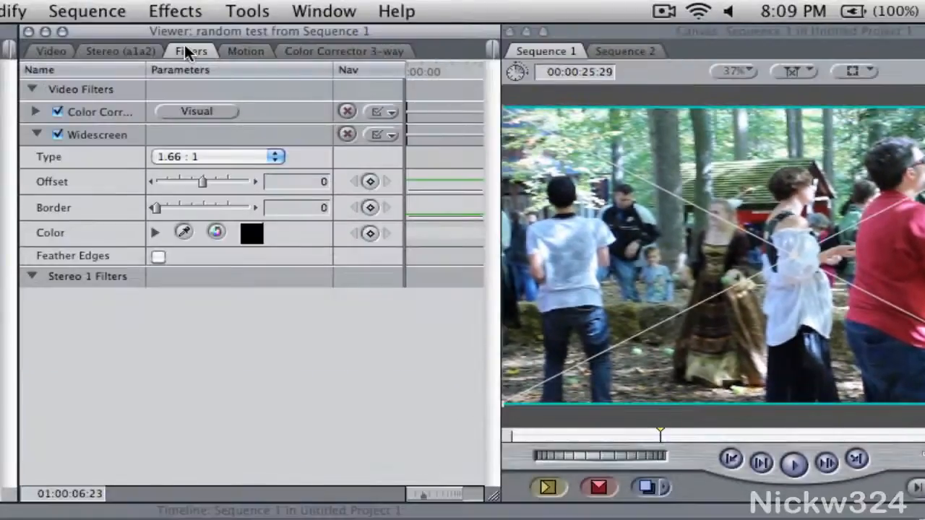
click(210, 156)
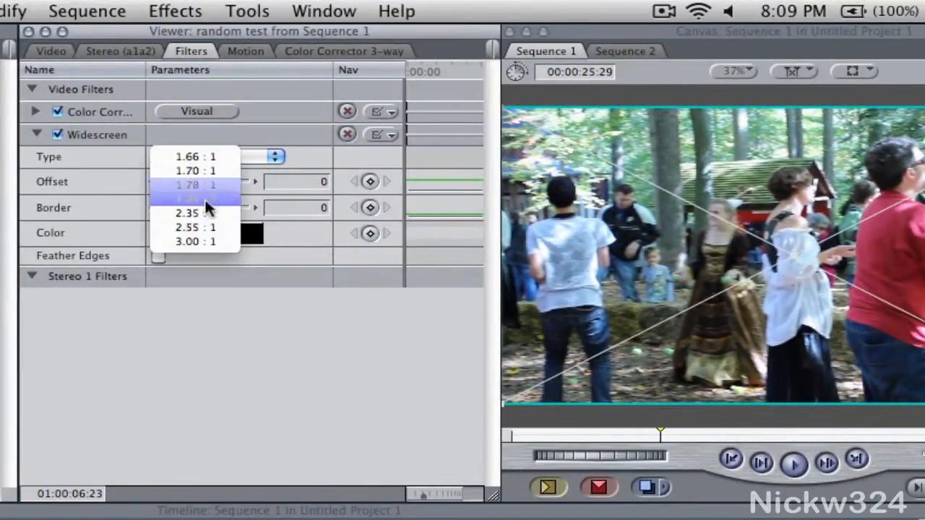
click(202, 210)
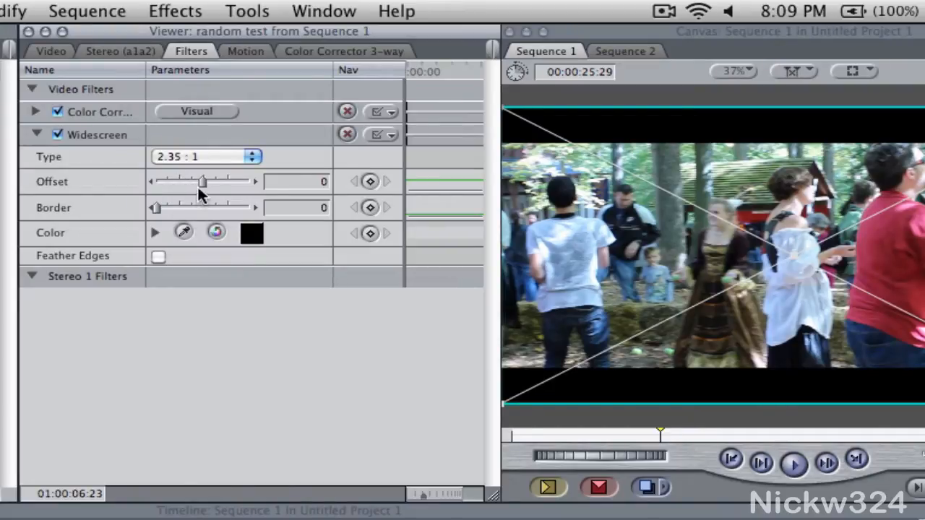
mouse_move(199, 187)
mouse_down()
mouse_move(186, 186)
mouse_move(221, 186)
mouse_move(200, 188)
mouse_up()
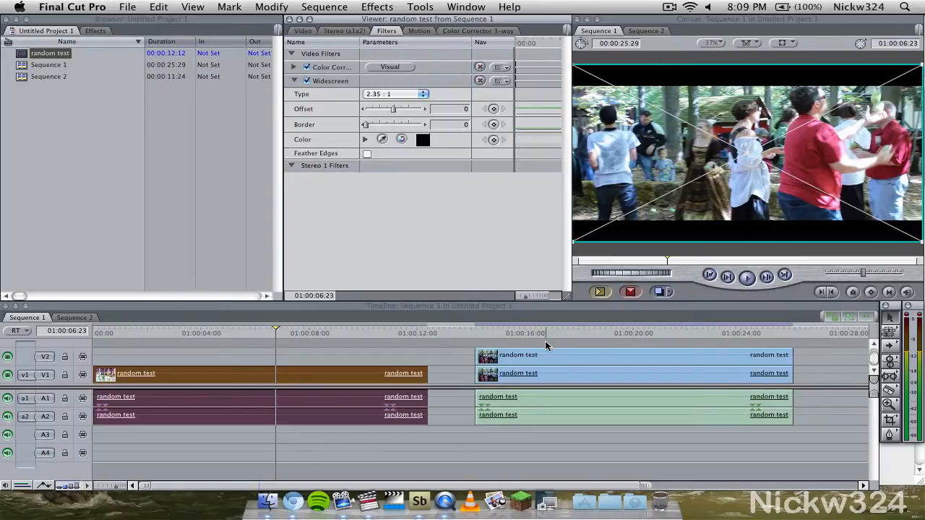
Step: Copy the color corrector filter from the second clip on V1 and paste it onto the first clip
double_click(561, 371)
click(566, 334)
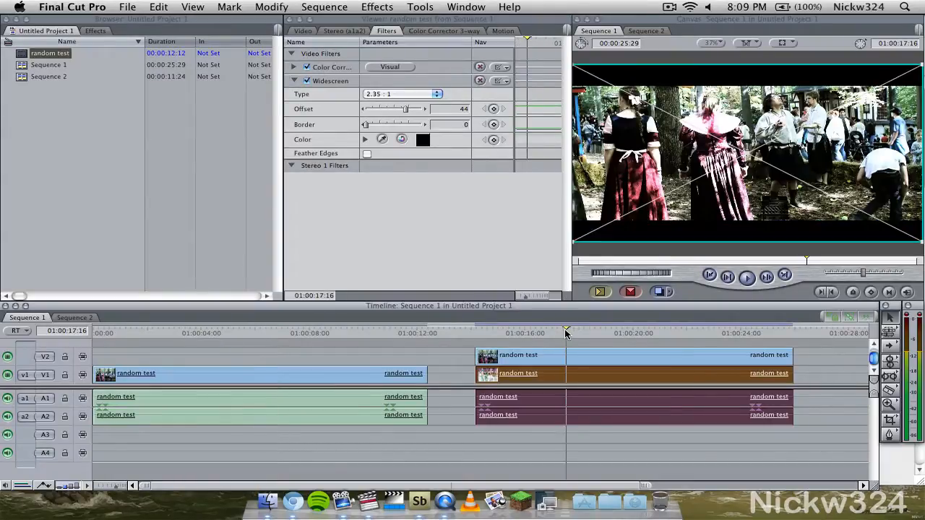
click(341, 68)
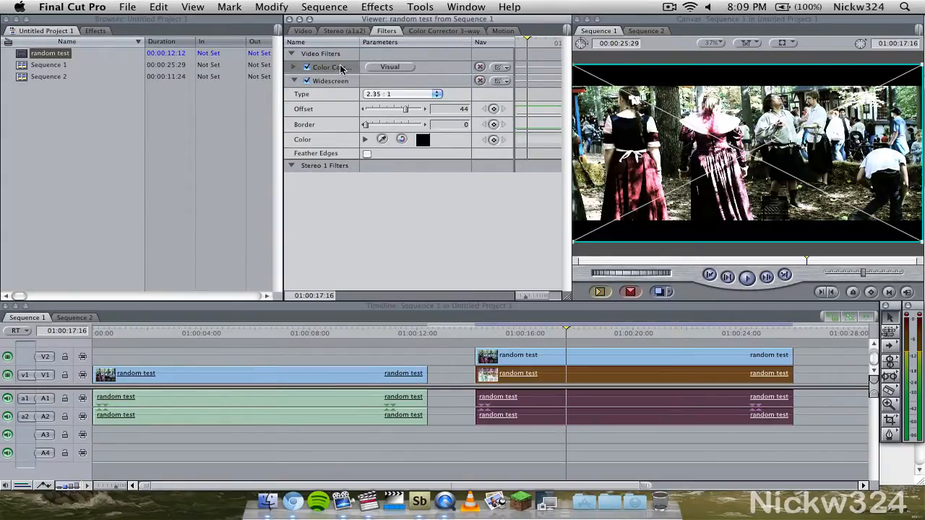
click(202, 333)
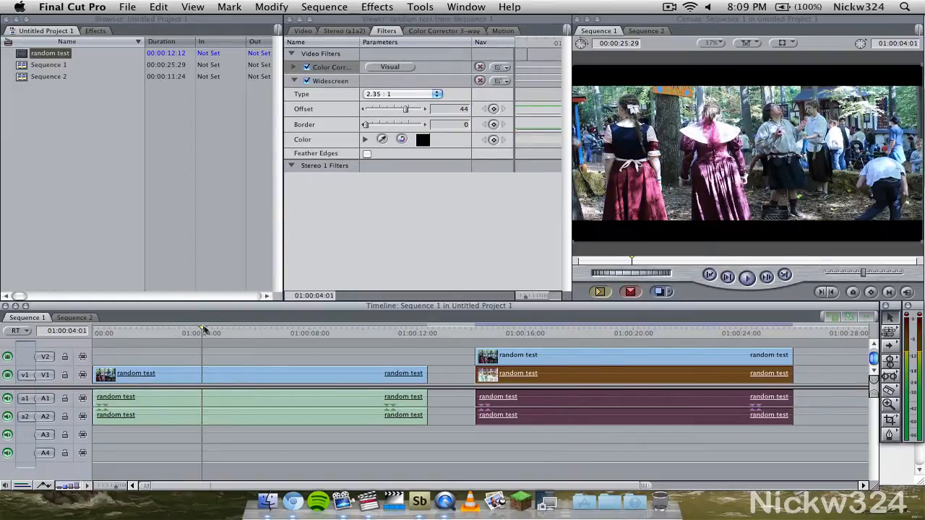
double_click(253, 377)
key(super+v)
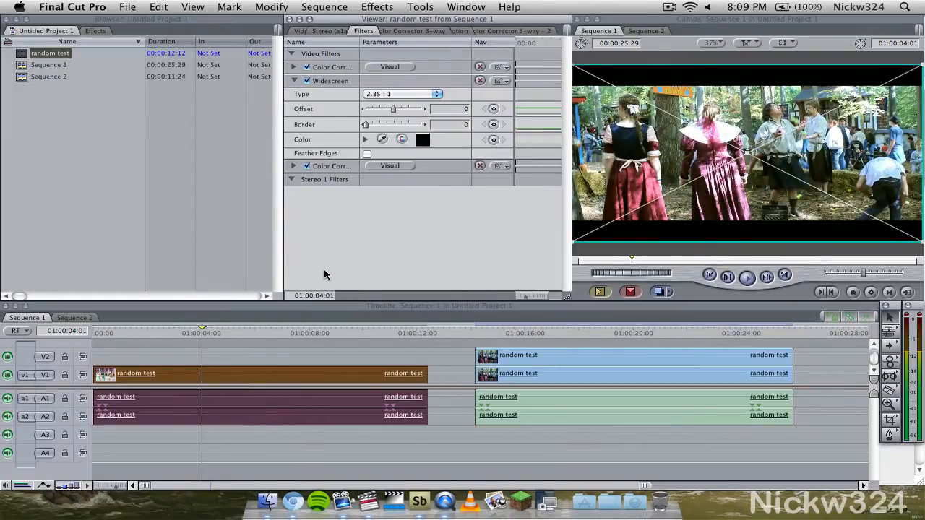
Step: Toggle the pasted Color Corrector 3-way - 2 filter off and on to compare the first clip's look
click(477, 33)
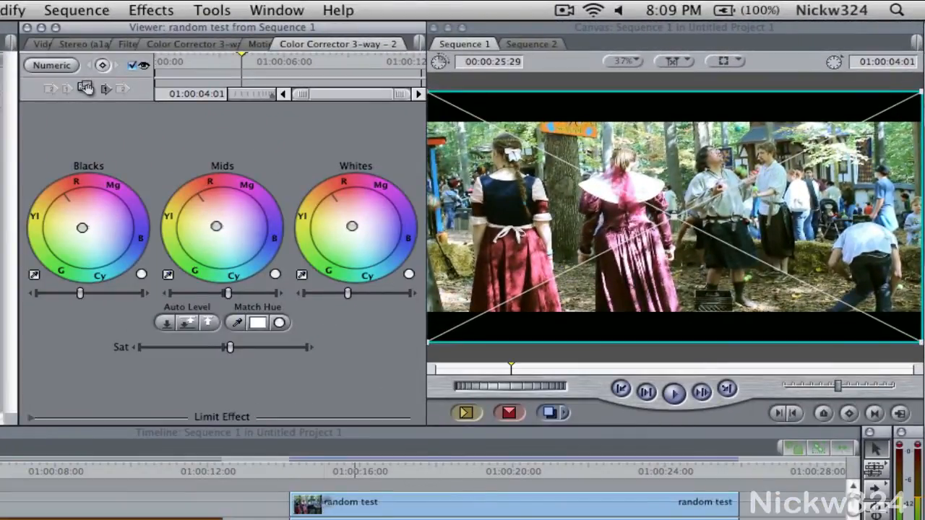
click(128, 64)
click(130, 65)
click(130, 67)
click(130, 67)
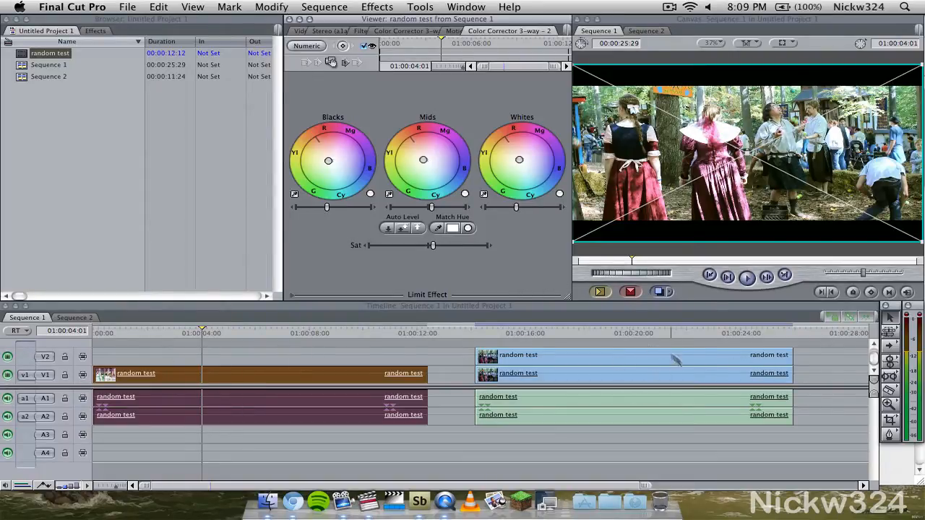
Step: Duplicate the first clip onto V2 directly above the original and delete the copy's audio, locking V2 during the deletion
click(576, 374)
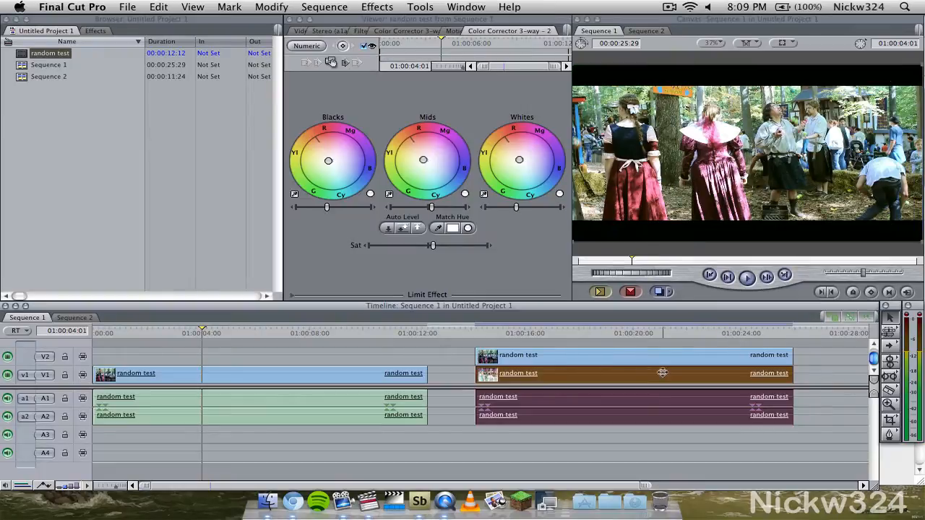
click(568, 355)
click(299, 370)
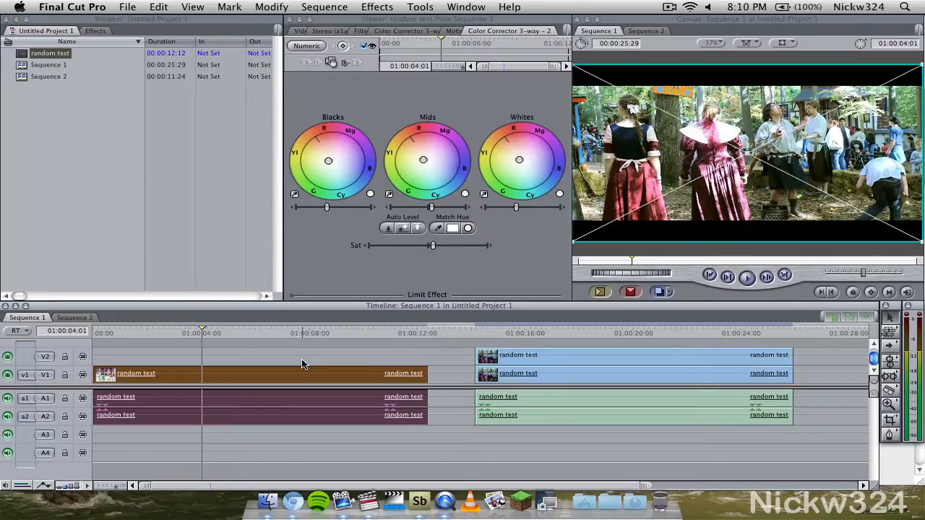
drag(298, 370, 298, 364)
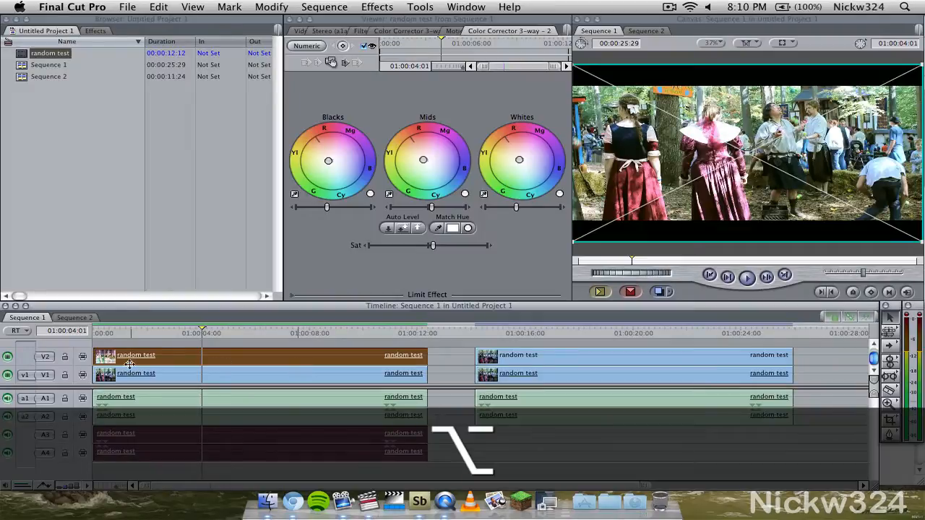
click(67, 357)
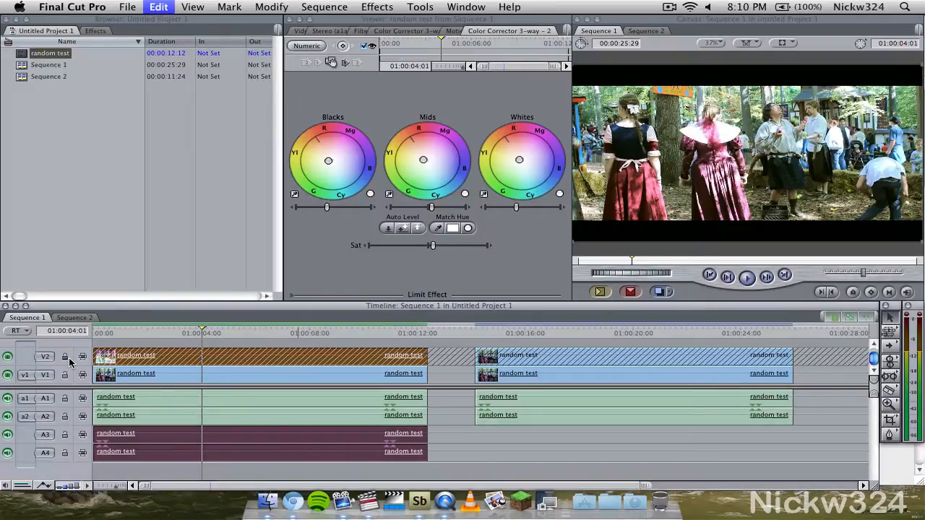
click(66, 357)
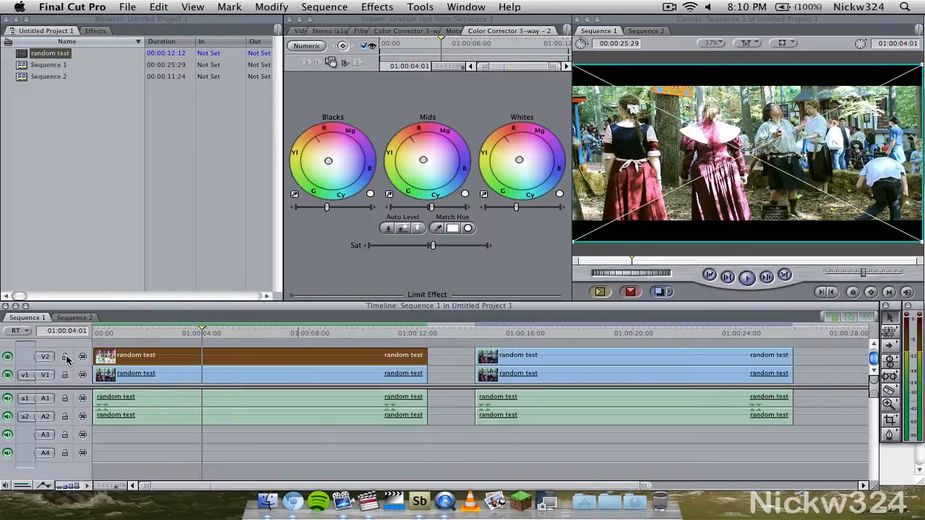
Step: Open the V2 copy's filters and disable its Color Corrector 3-way - 2 filter
double_click(266, 358)
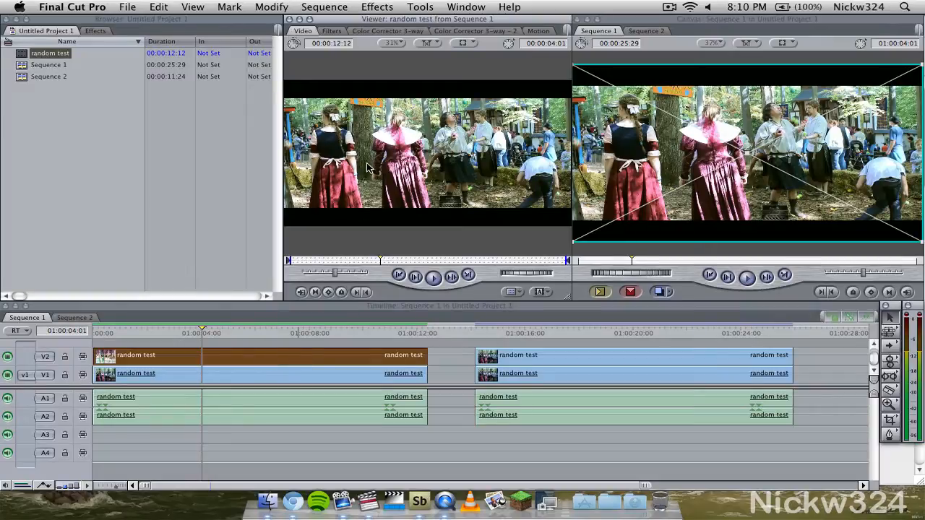
click(480, 31)
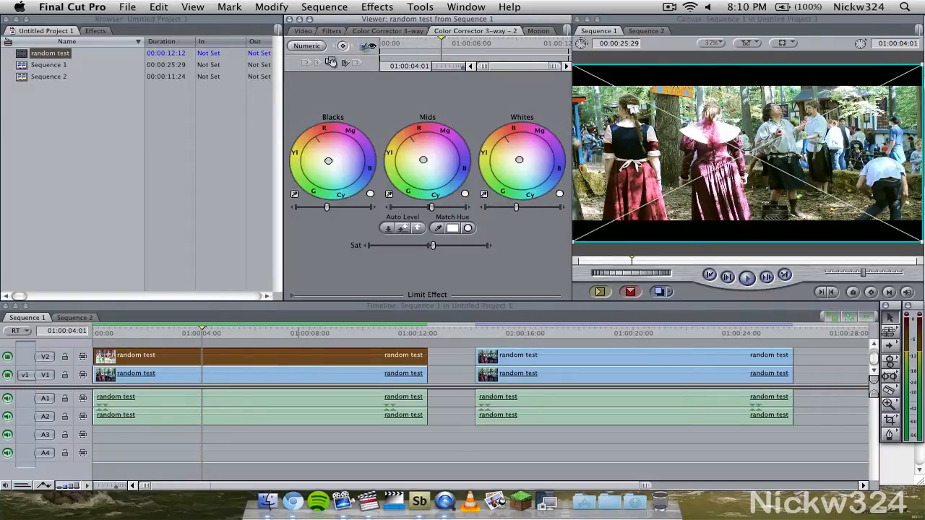
click(364, 45)
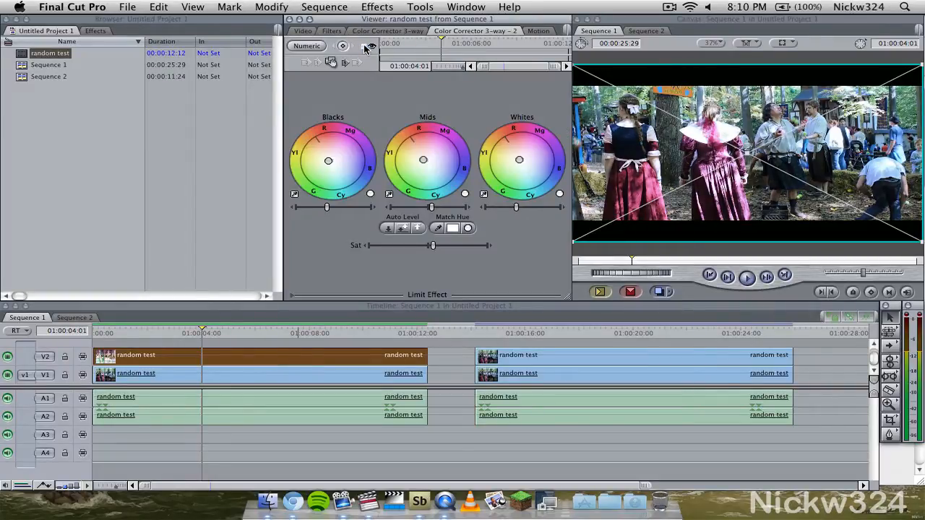
Step: Fully desaturate the V2 copy of the first clip using its first Color Corrector 3-way filter
click(377, 32)
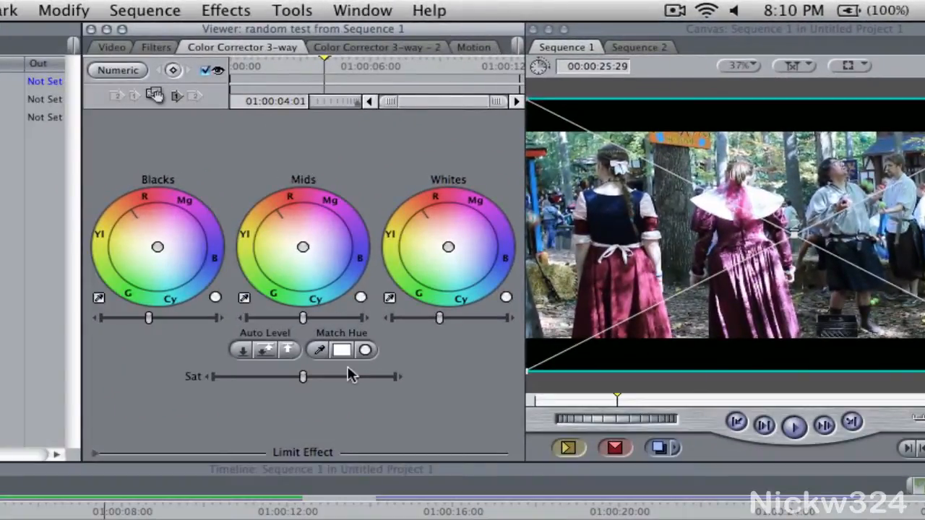
drag(304, 377, 210, 379)
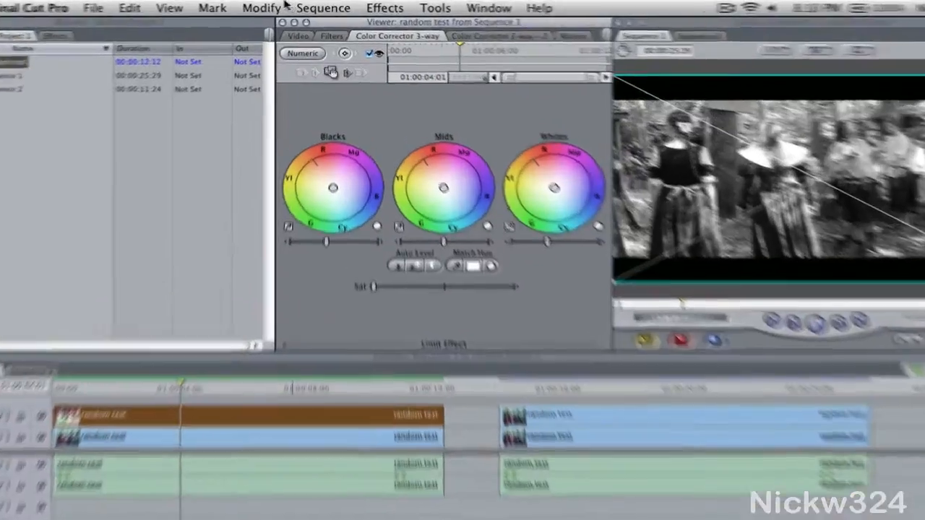
click(261, 6)
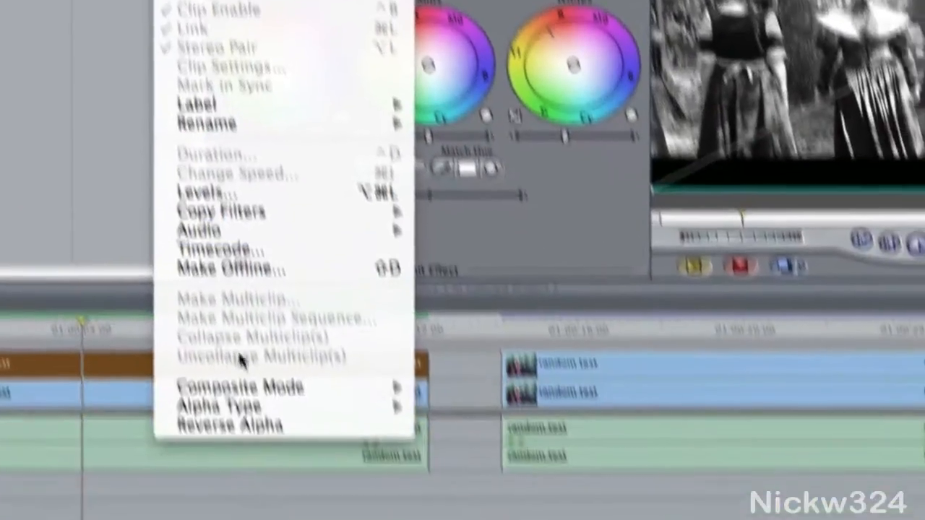
mouse_move(227, 318)
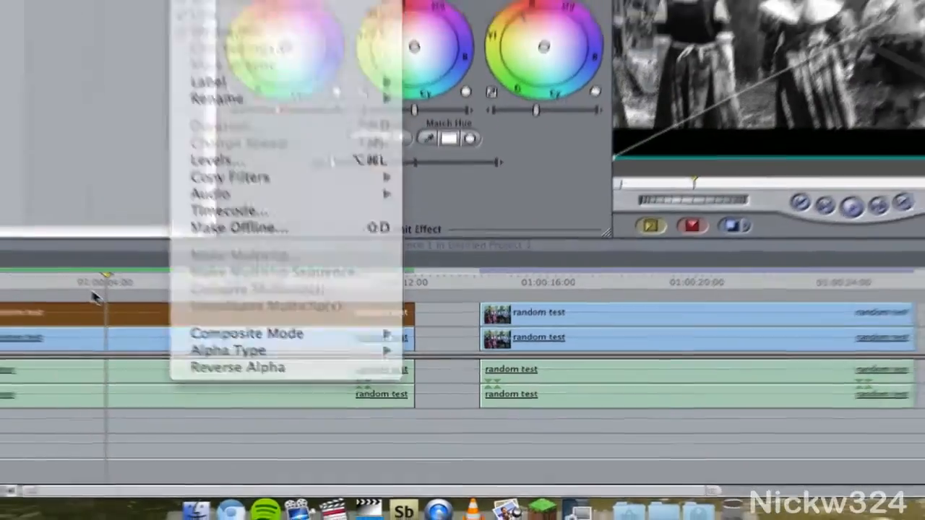
key(Escape)
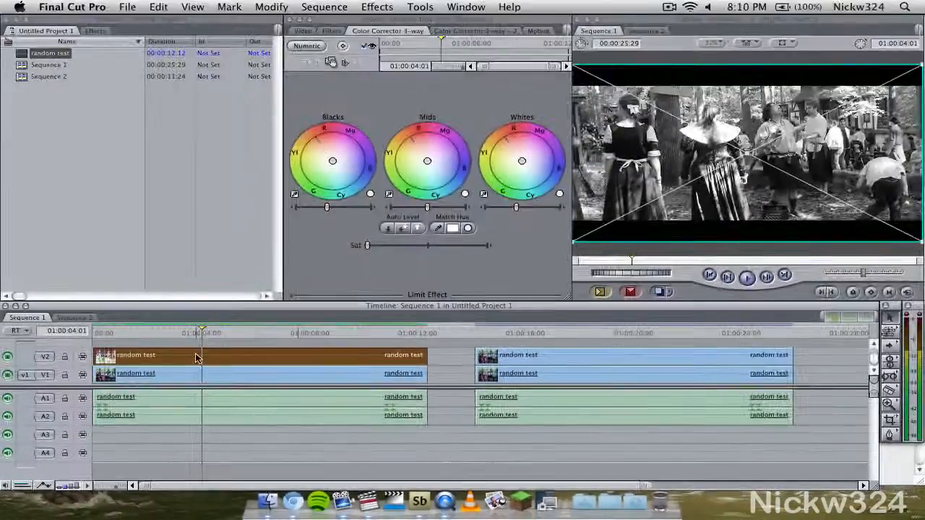
Step: Set the composite mode of the desaturated V2 copy to Overlay
right_click(60, 293)
mouse_move(374, 329)
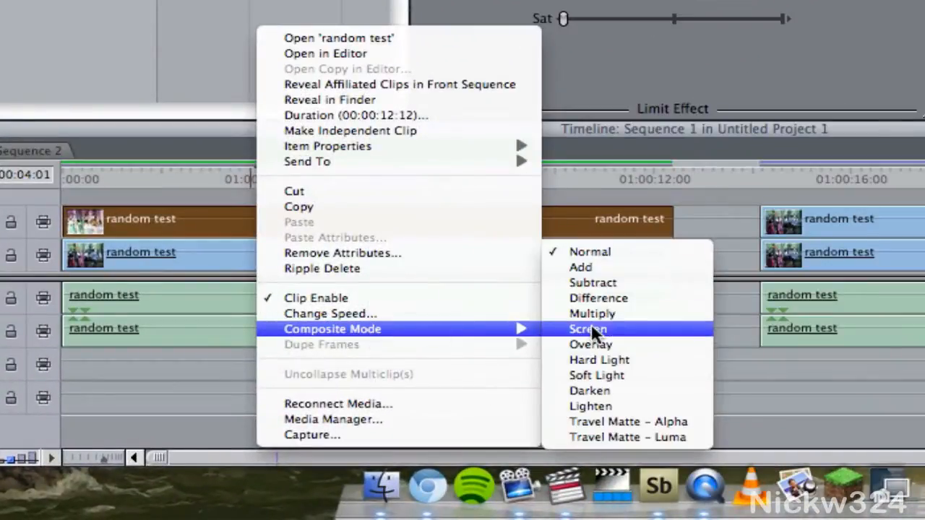
click(593, 341)
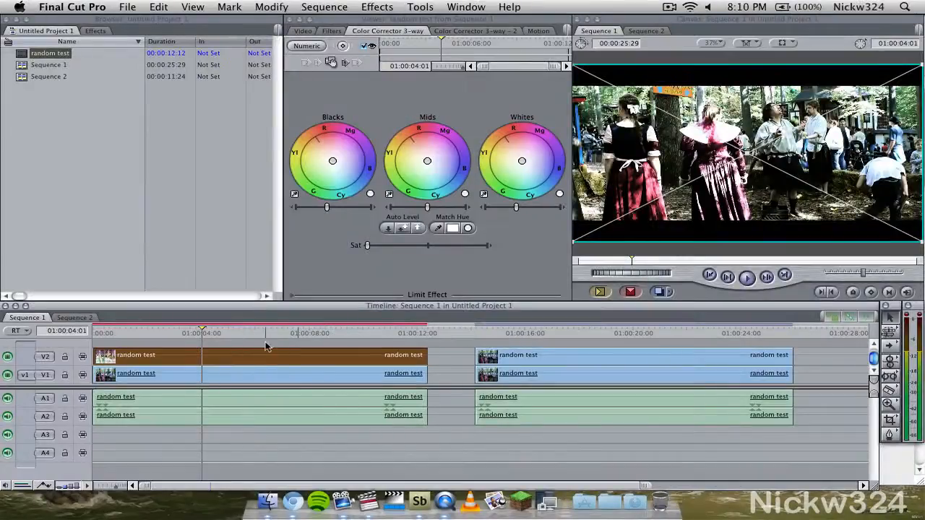
Step: Compare frames of the second and first clips, and render the stacked first clip to review its look
click(602, 333)
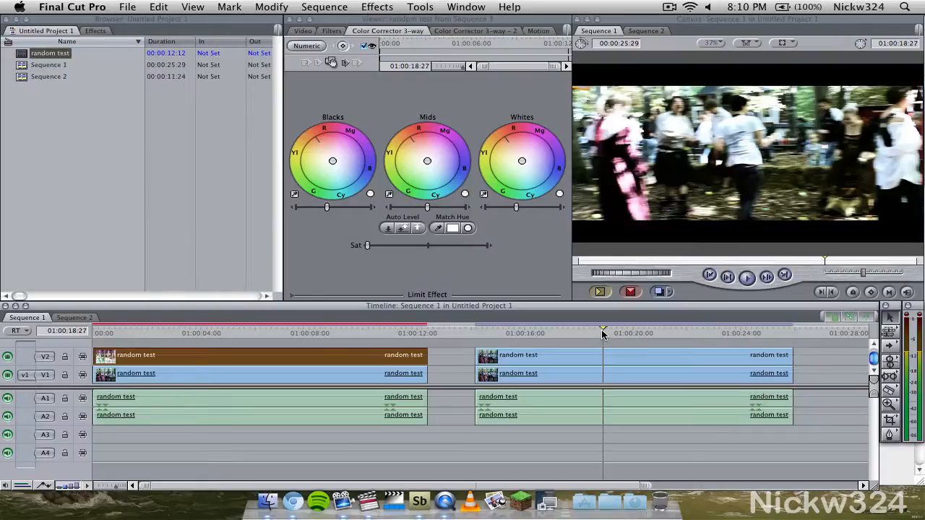
click(279, 333)
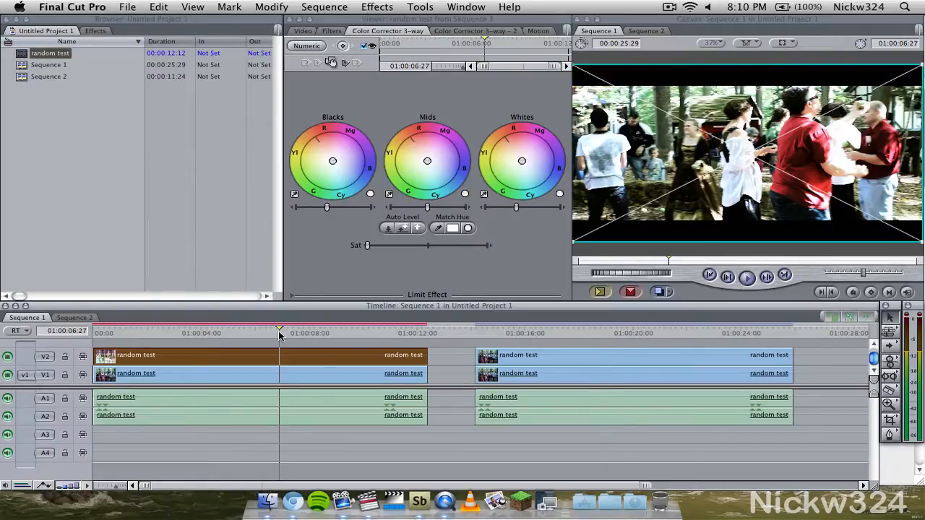
key(super+r)
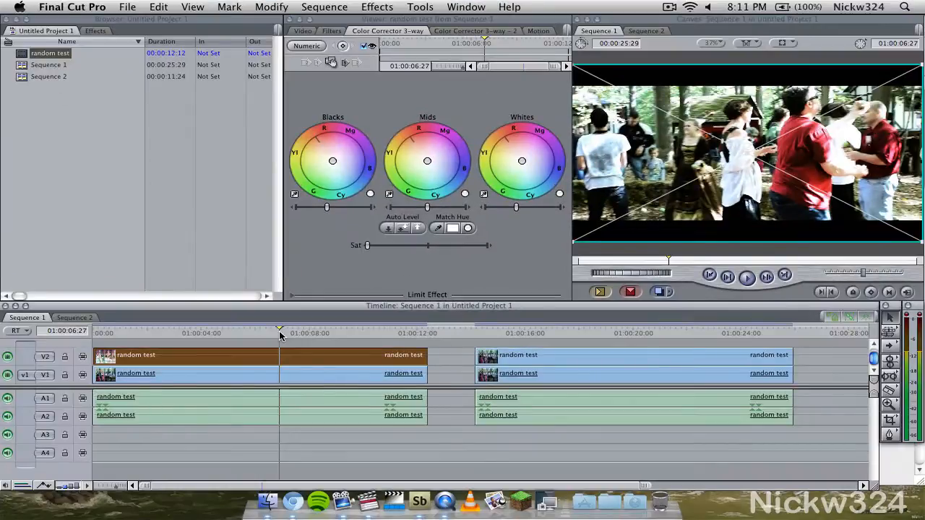
drag(279, 332, 241, 337)
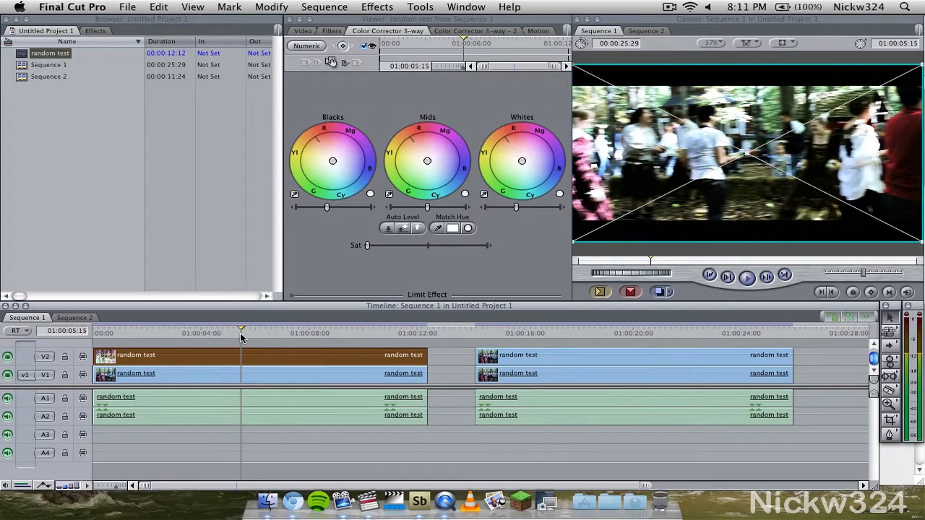